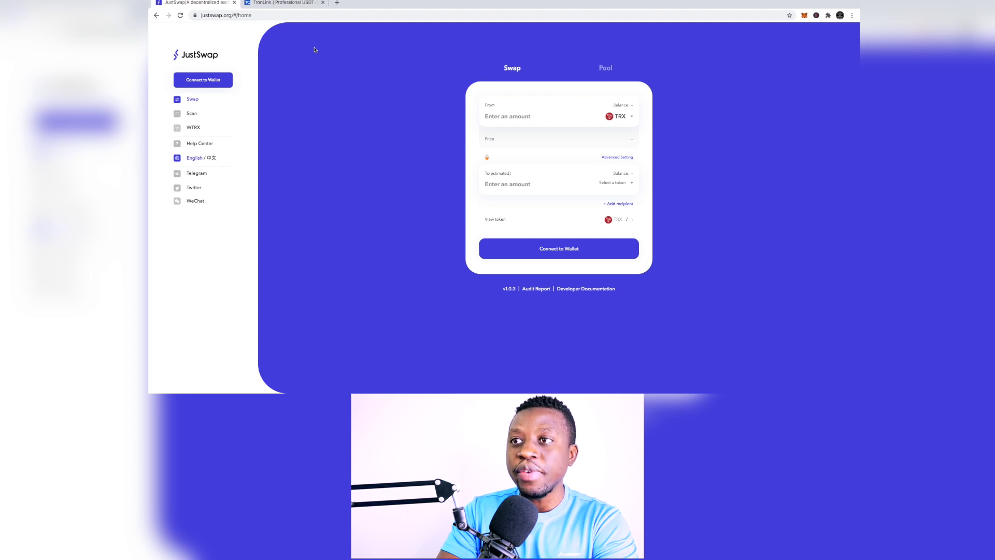
Look over the tronlink.org website, switching between it and the JustSwap tab
left_click(278, 3)
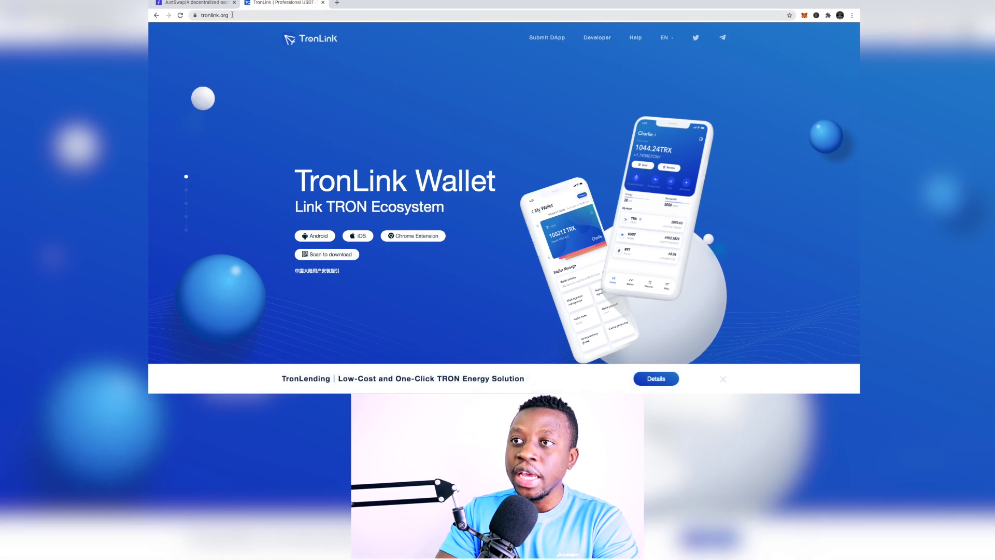
left_click(213, 3)
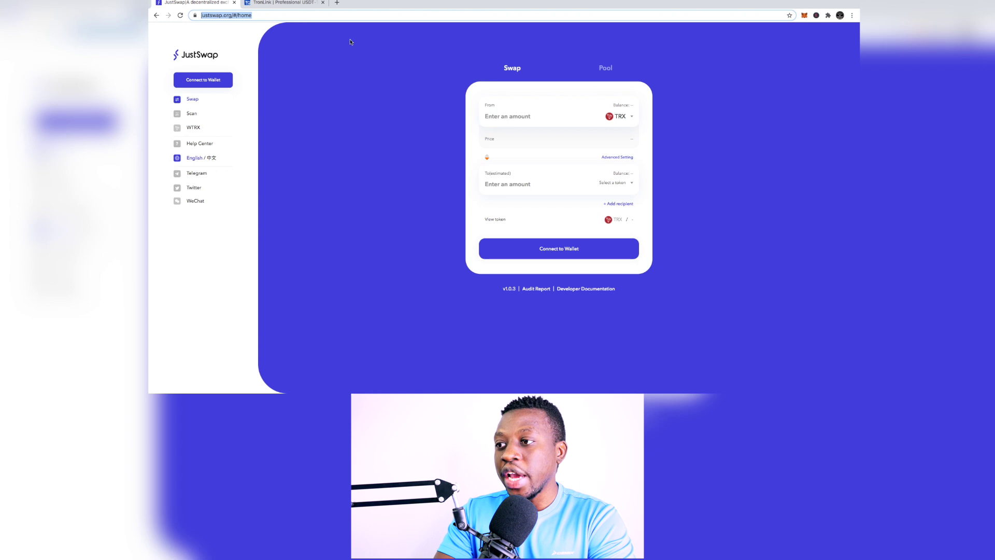
left_click(280, 3)
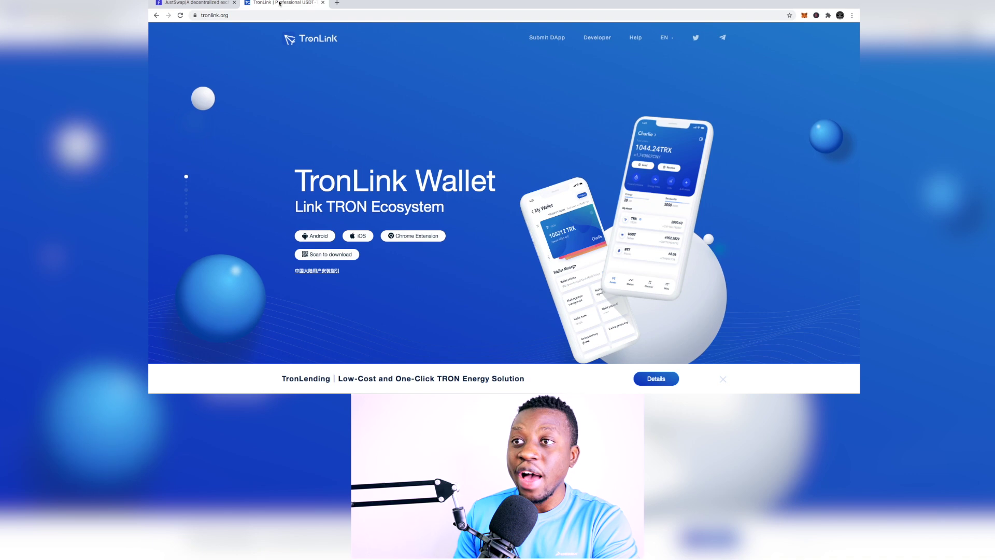
left_click(255, 15)
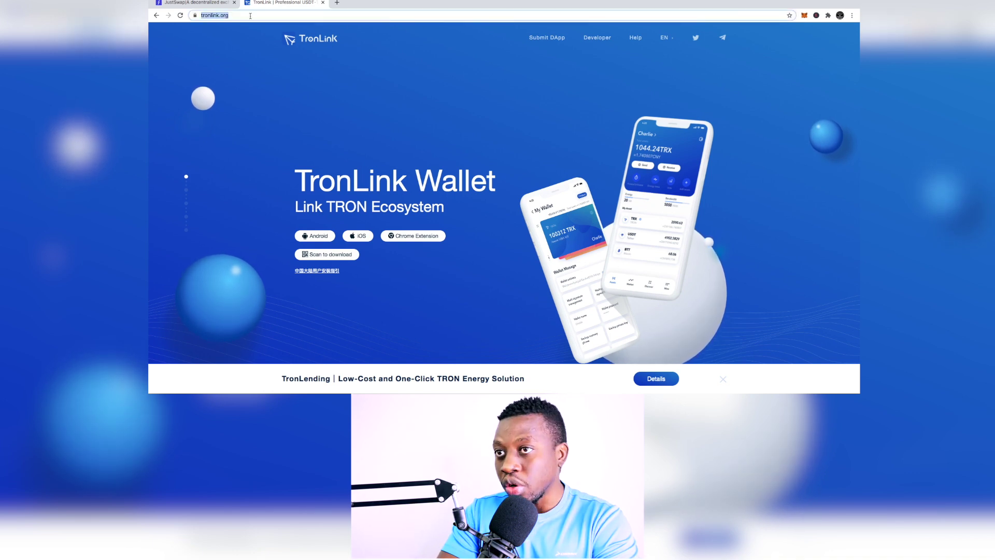
From JustSwap's Connect to Wallet prompt, follow the TronLink Wallet link to its Web Store page
left_click(188, 4)
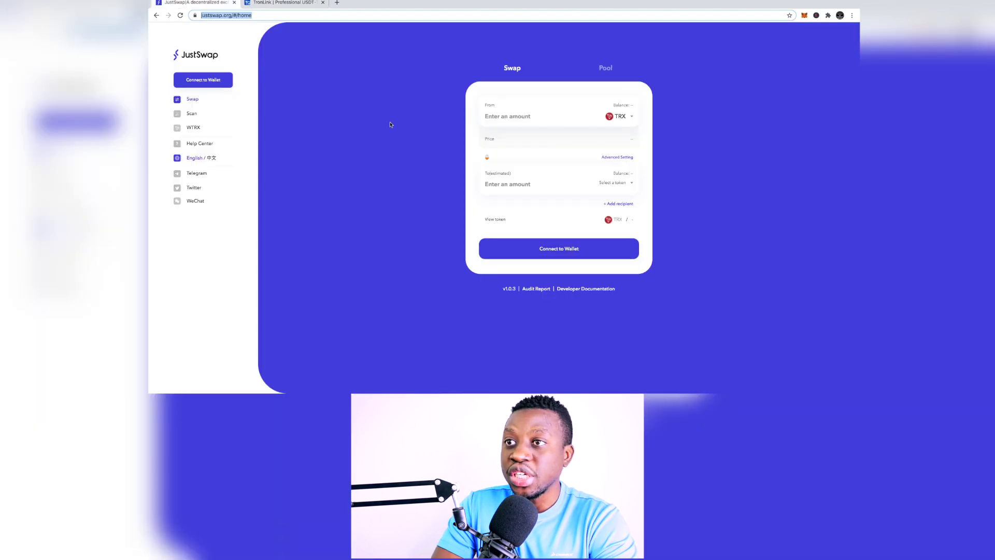
left_click(559, 249)
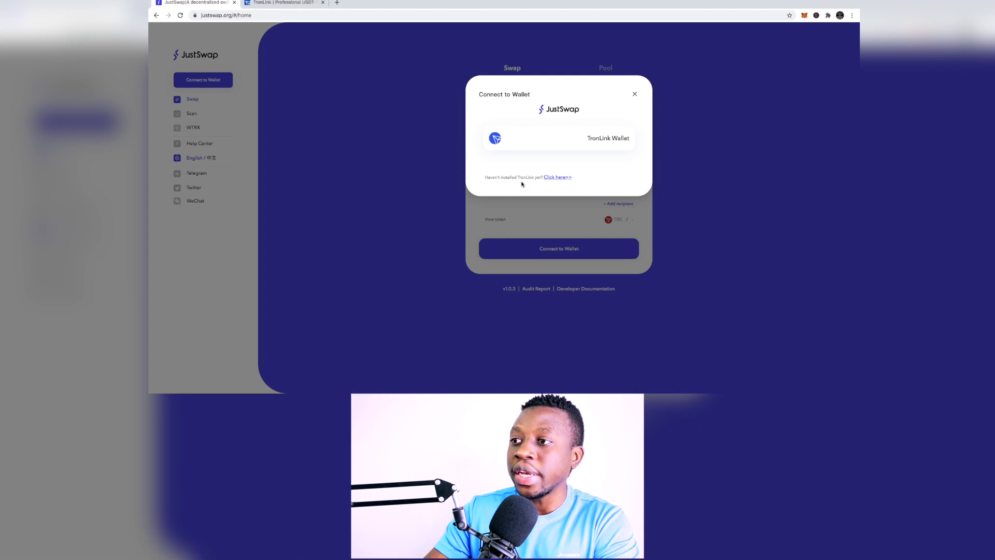
left_click(555, 179)
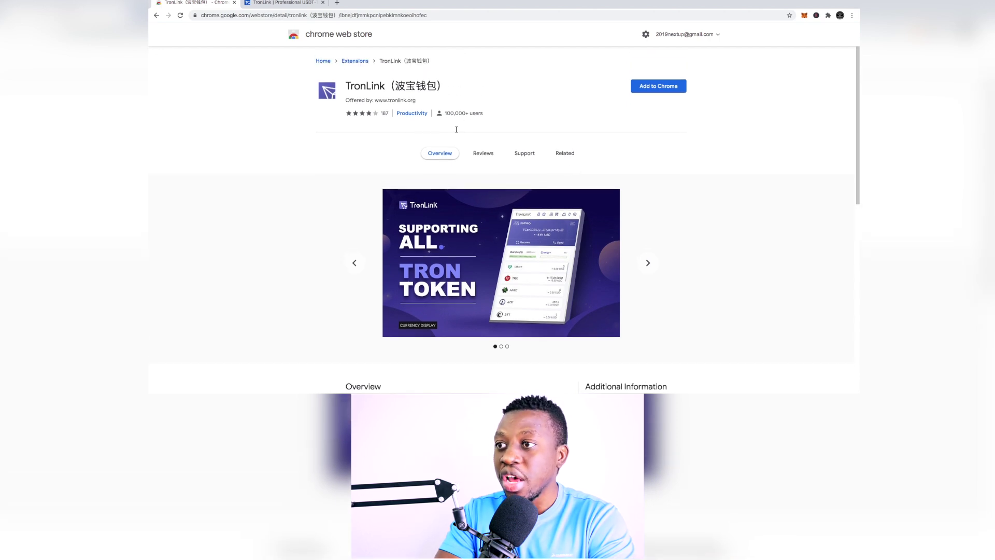
Add the TronLink extension to Chrome and dismiss the extension-added notice
left_click(663, 91)
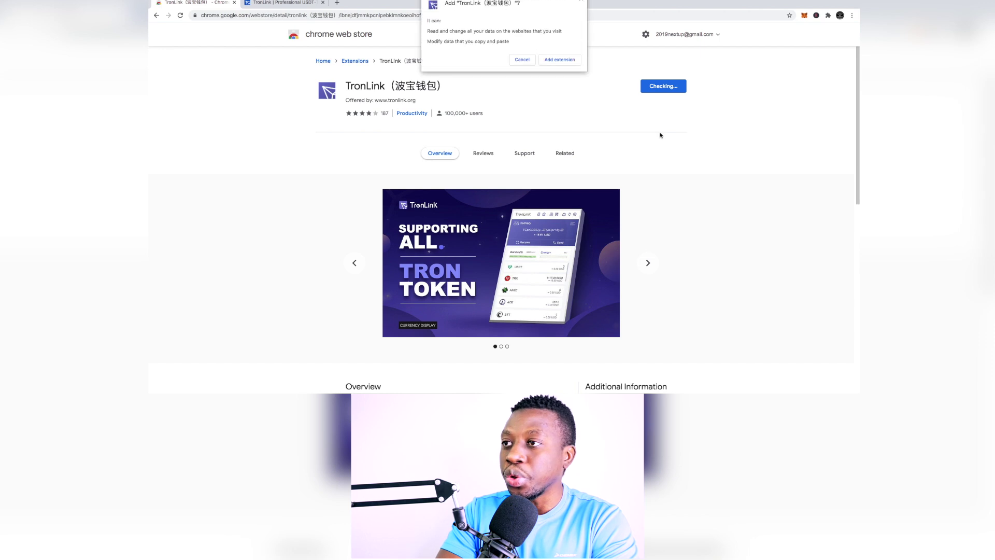
left_click(557, 61)
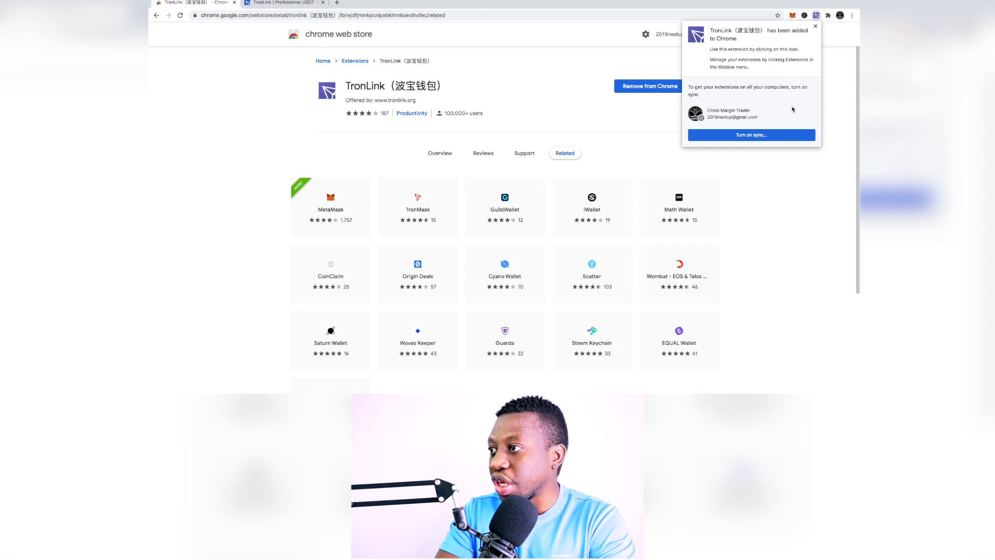
left_click(815, 26)
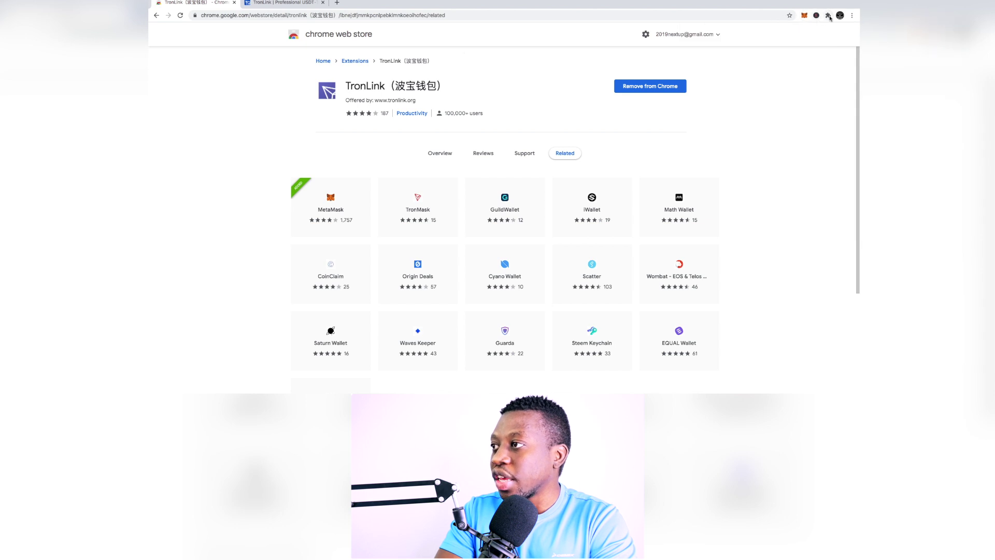
Pin TronLink to the Chrome toolbar from the extensions list
left_click(852, 17)
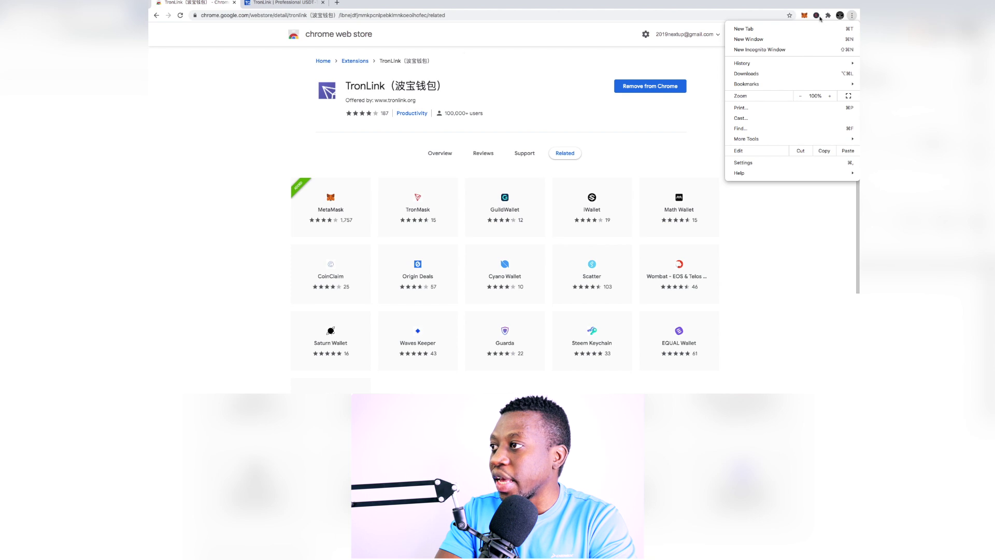
left_click(829, 17)
left_click(829, 17)
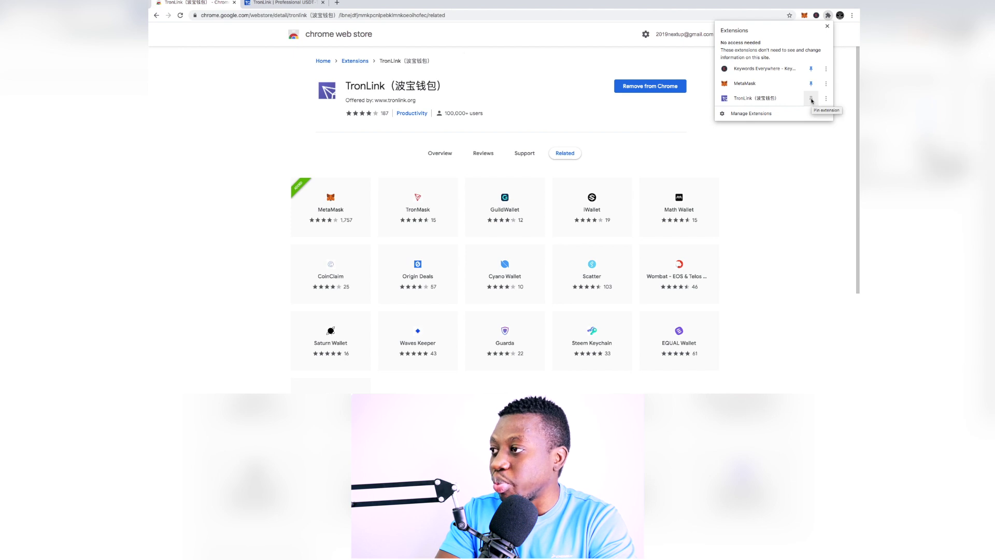
left_click(812, 99)
left_click(715, 102)
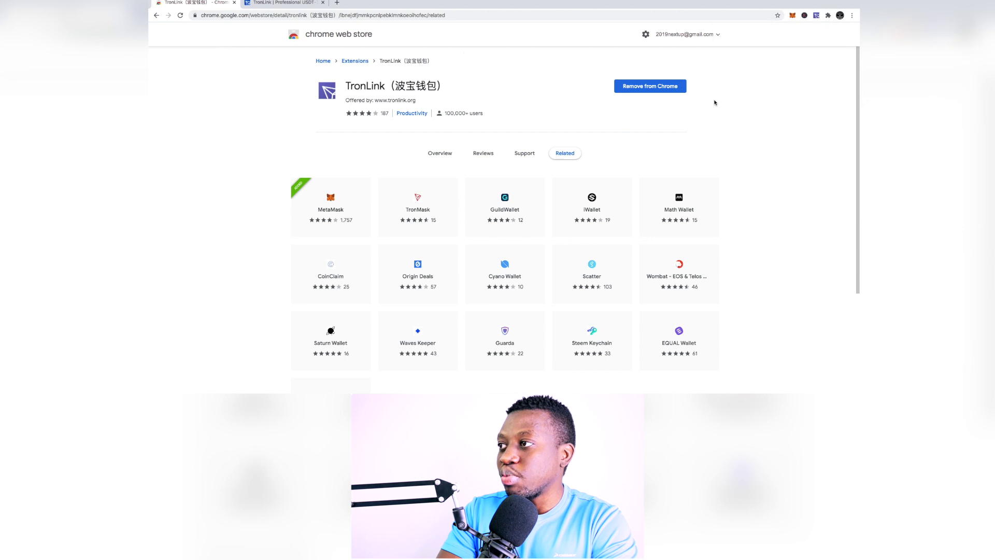
Open TronLink from the toolbar, set and repeat a wallet password, and dismiss the cookie notice
left_click(815, 16)
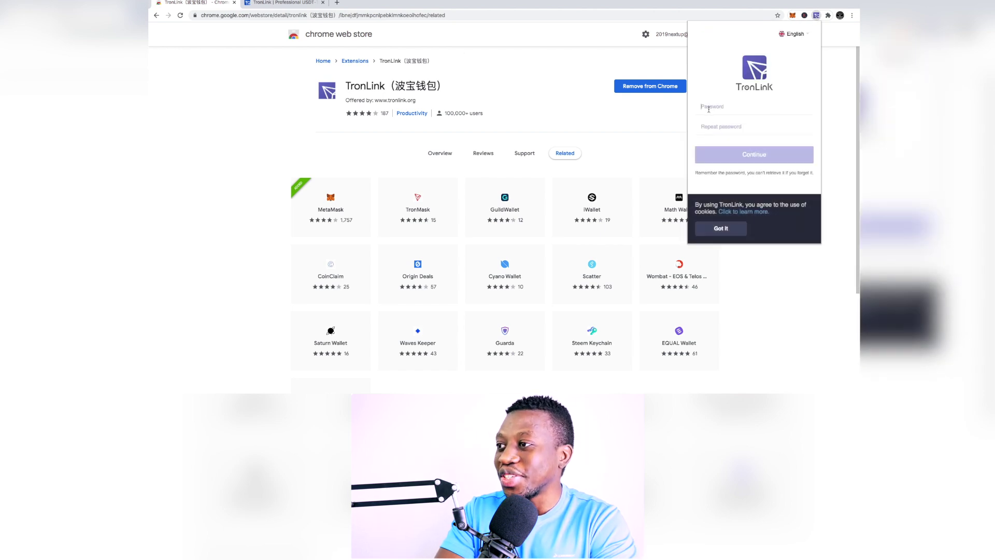
left_click(709, 108)
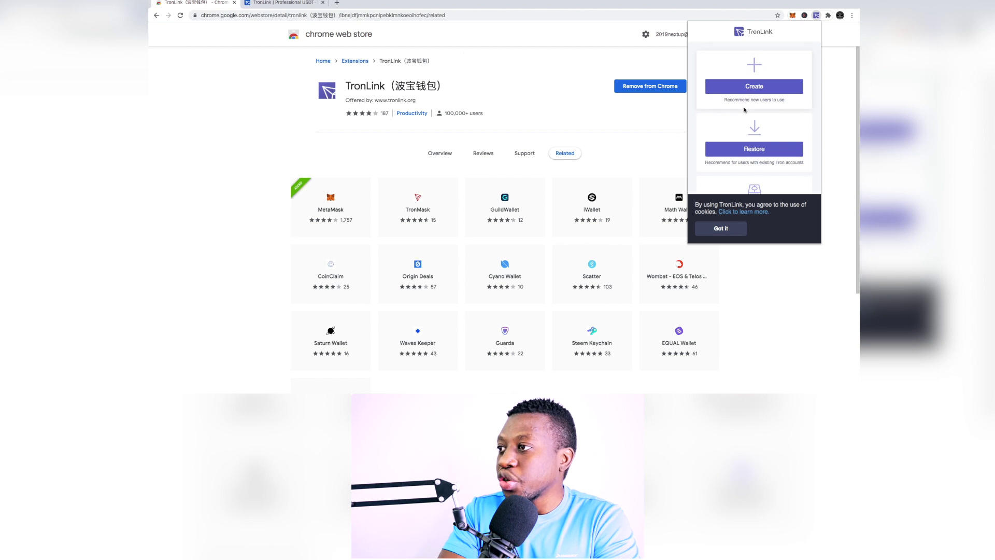
left_click(722, 228)
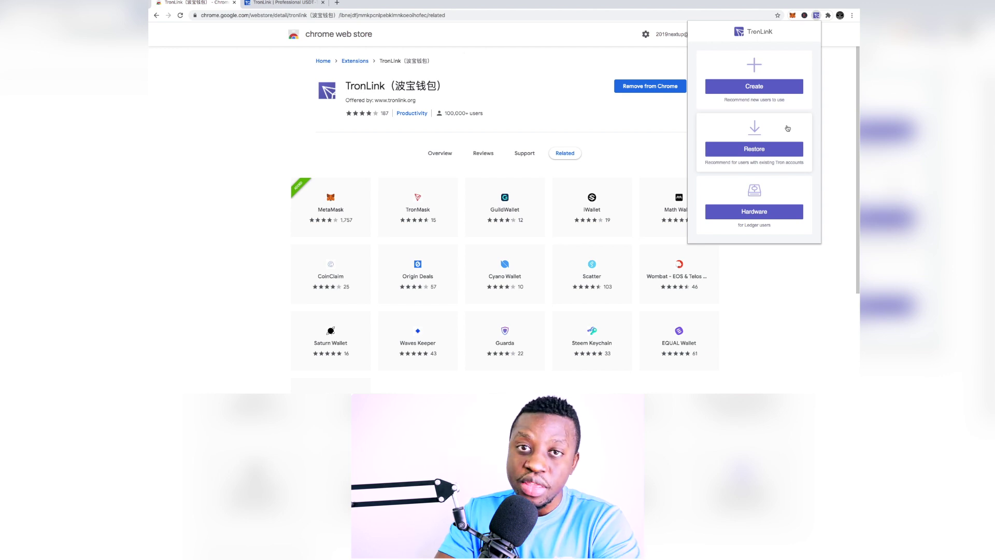
Create a new wallet named 'Tron' and move on to confirming its 12-word mnemonic
left_click(755, 88)
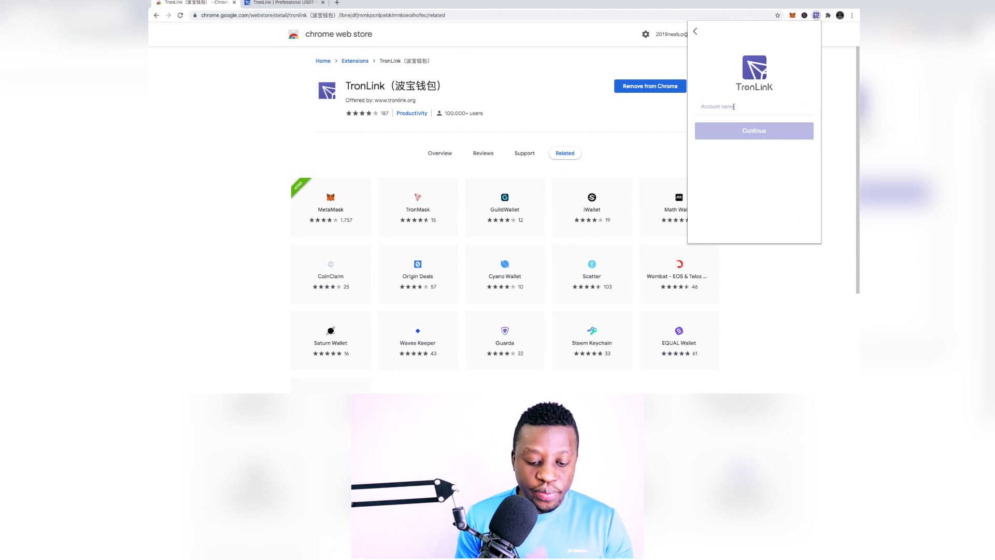
type("Tro")
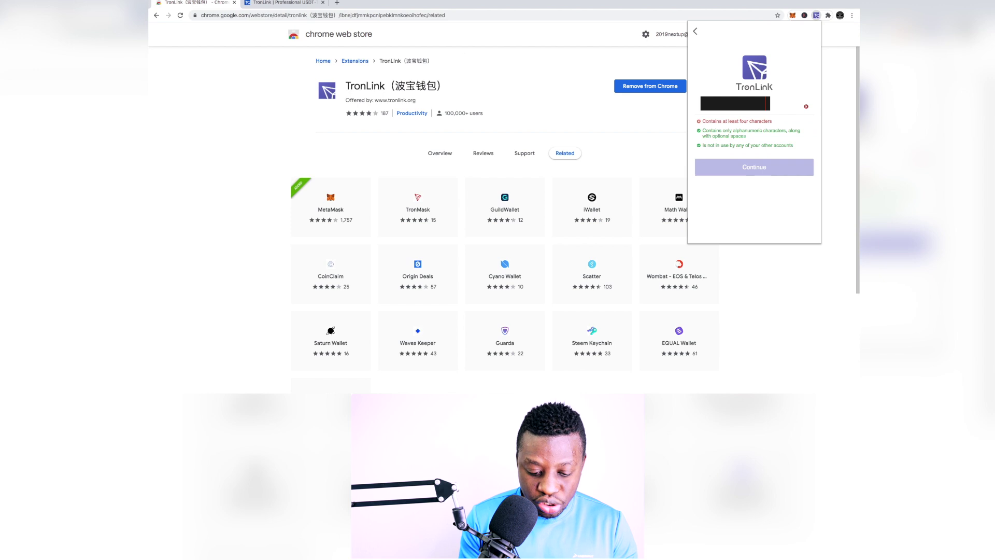
type("n")
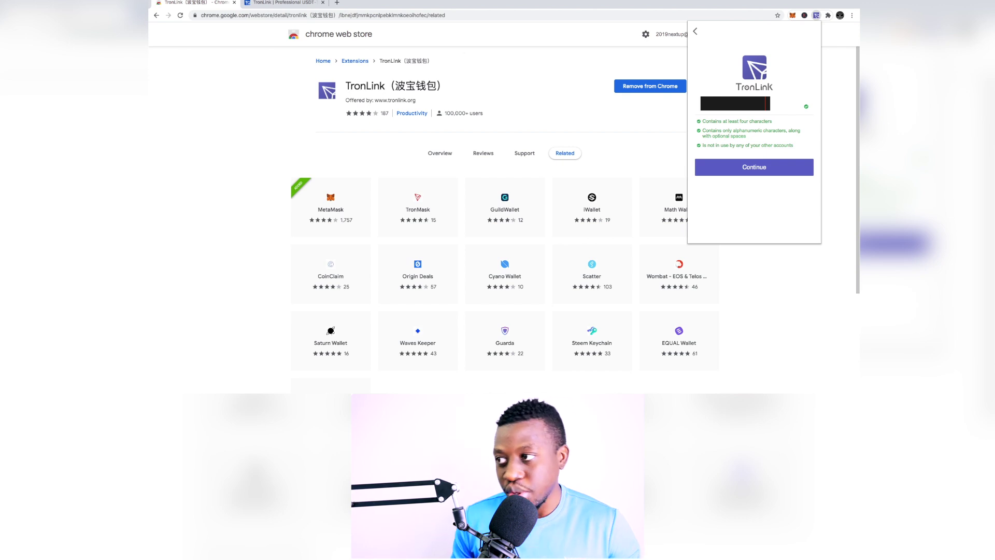
left_click(742, 169)
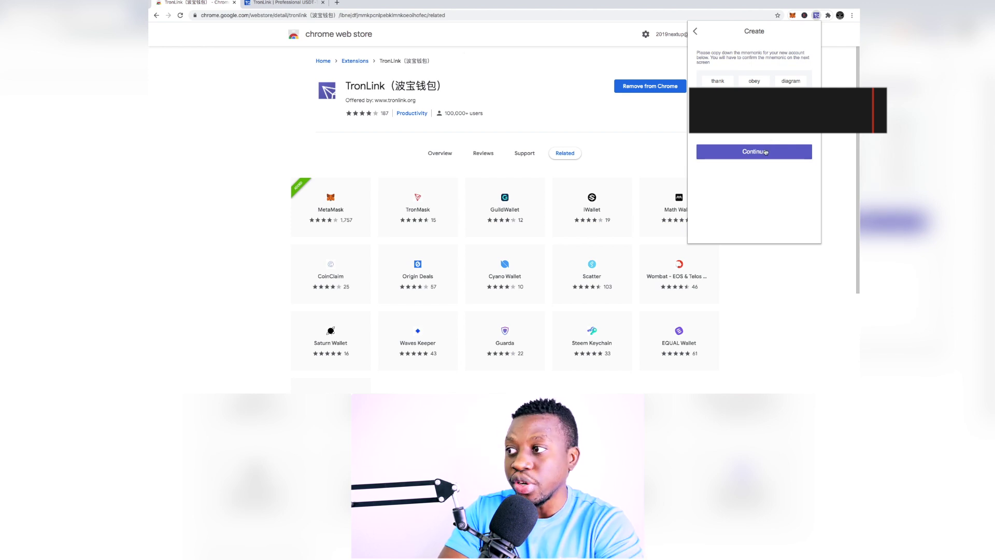
left_click(759, 151)
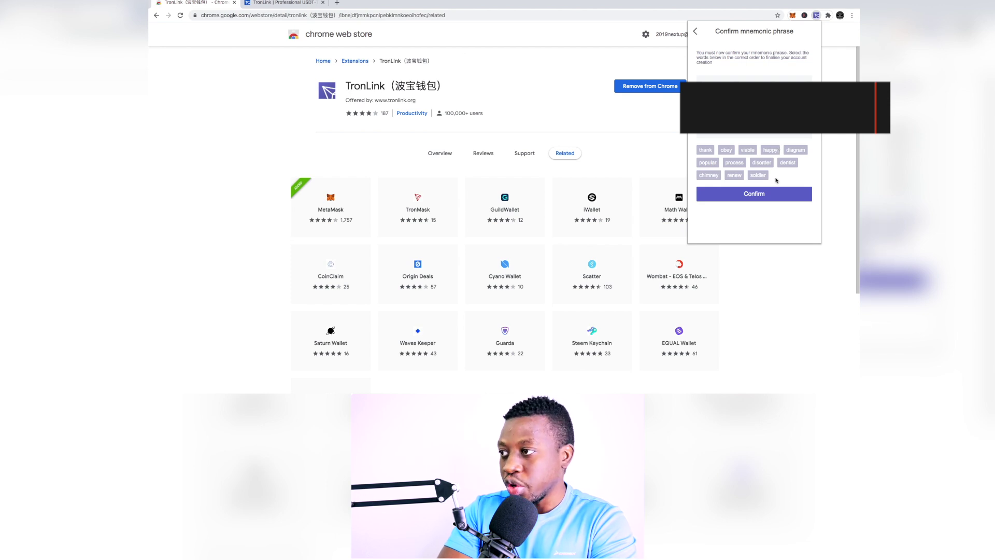
Confirm the mnemonic to finish the wallet, then dismiss the JustSwap tip in the account menu
left_click(767, 194)
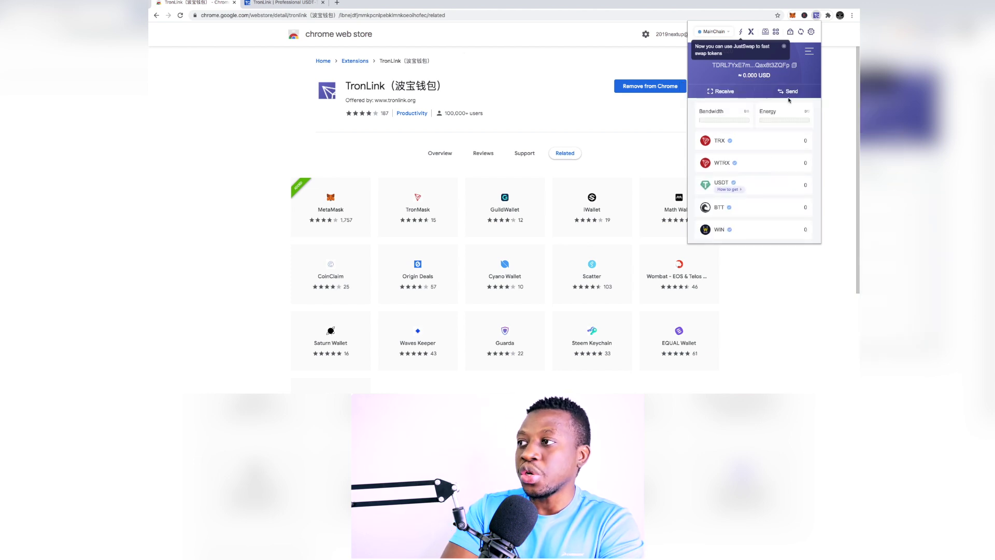
left_click(807, 51)
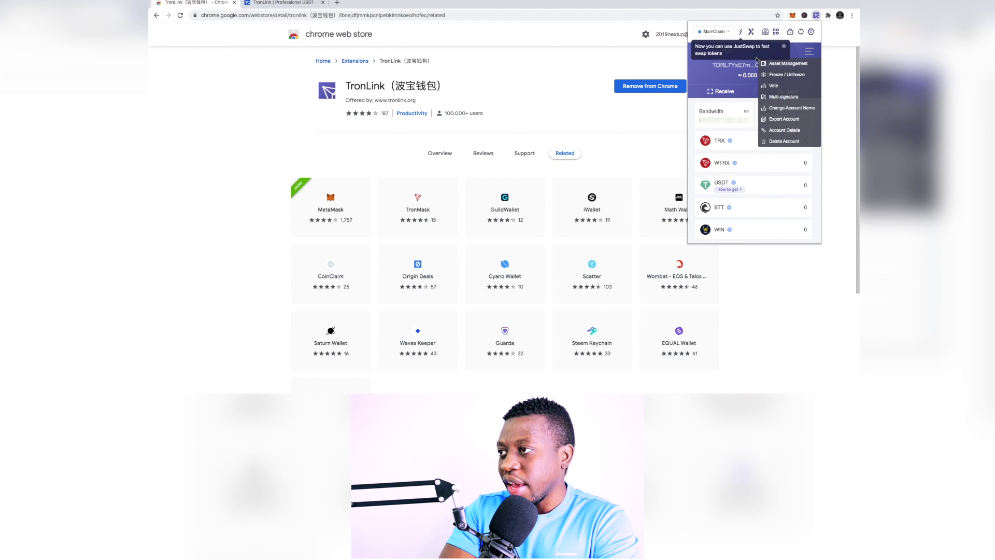
left_click(784, 46)
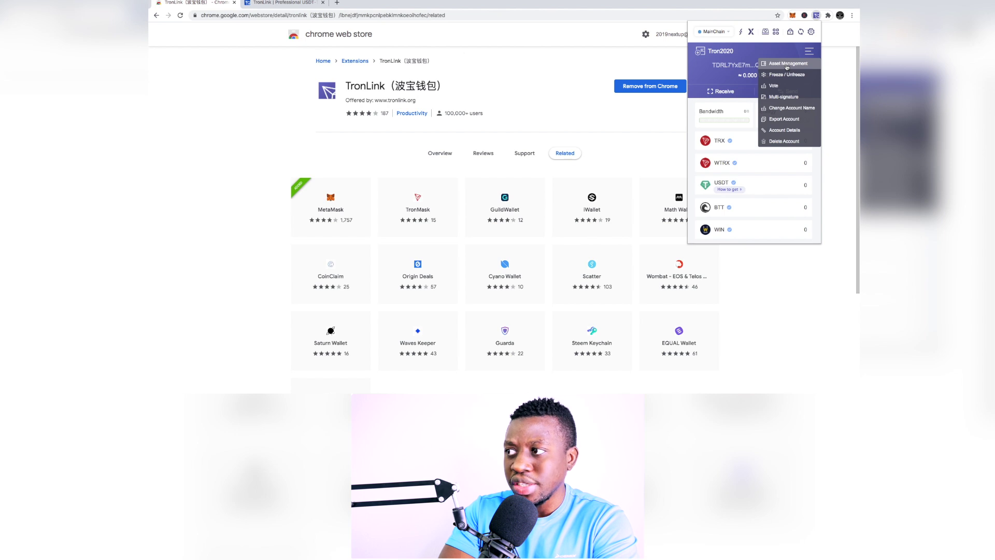
Browse the token list in Asset Management, then return to the wallet overview
left_click(787, 66)
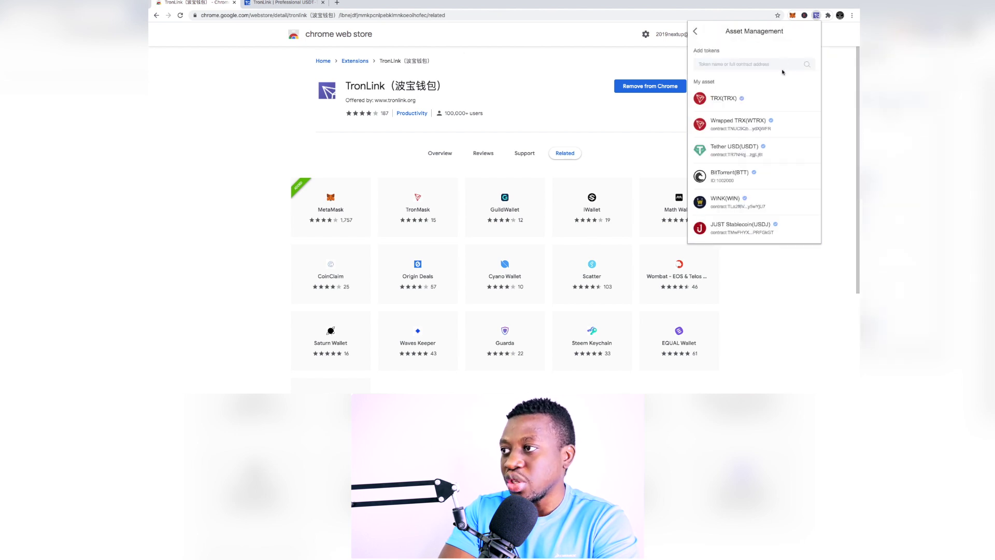
left_click(742, 65)
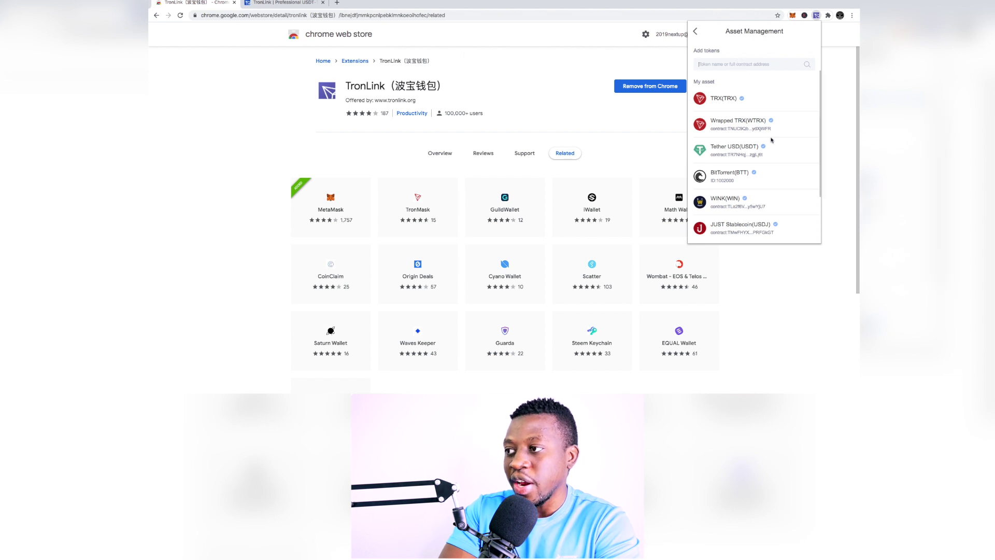
scroll(771, 140, "down", 3)
scroll(771, 140, "up", 3)
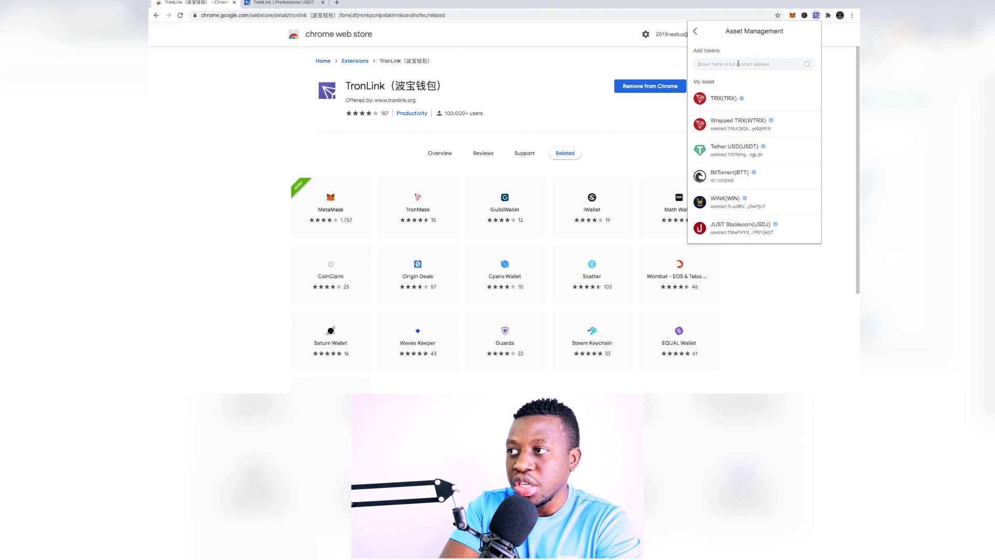
left_click(696, 32)
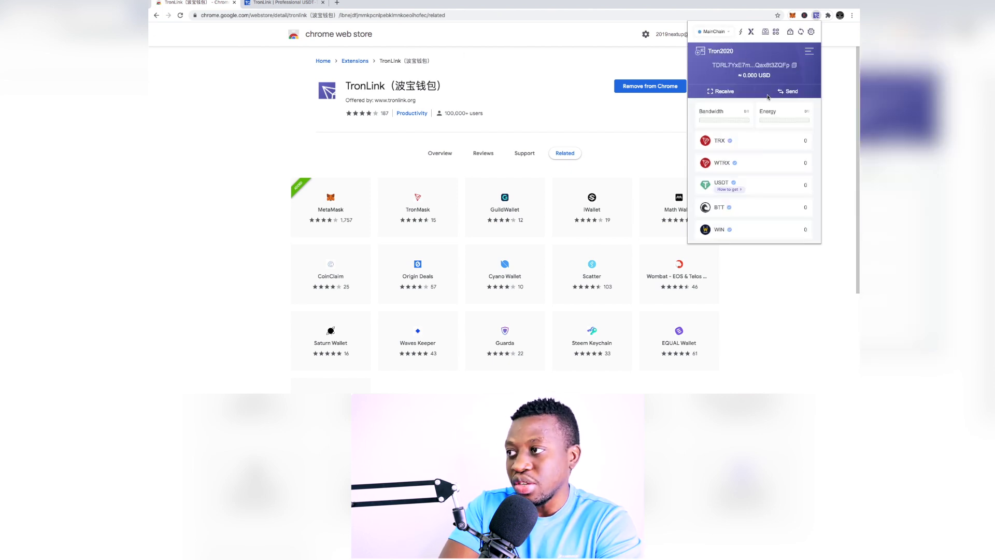
left_click(789, 93)
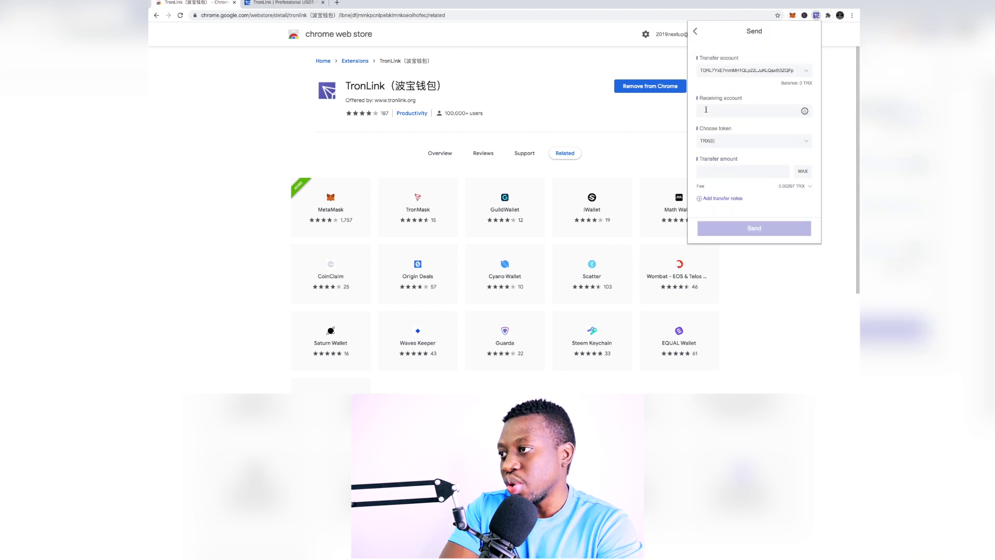
left_click(745, 112)
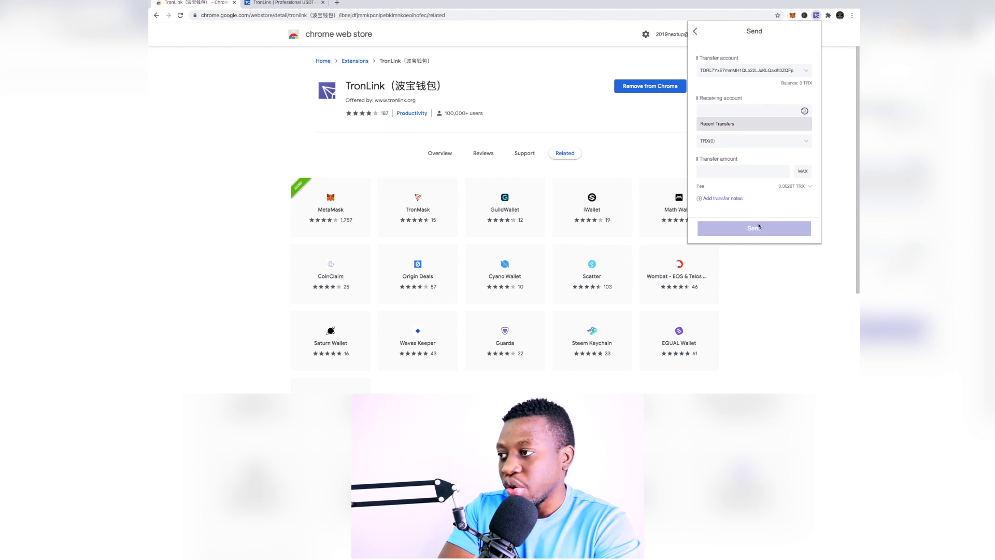
left_click(695, 31)
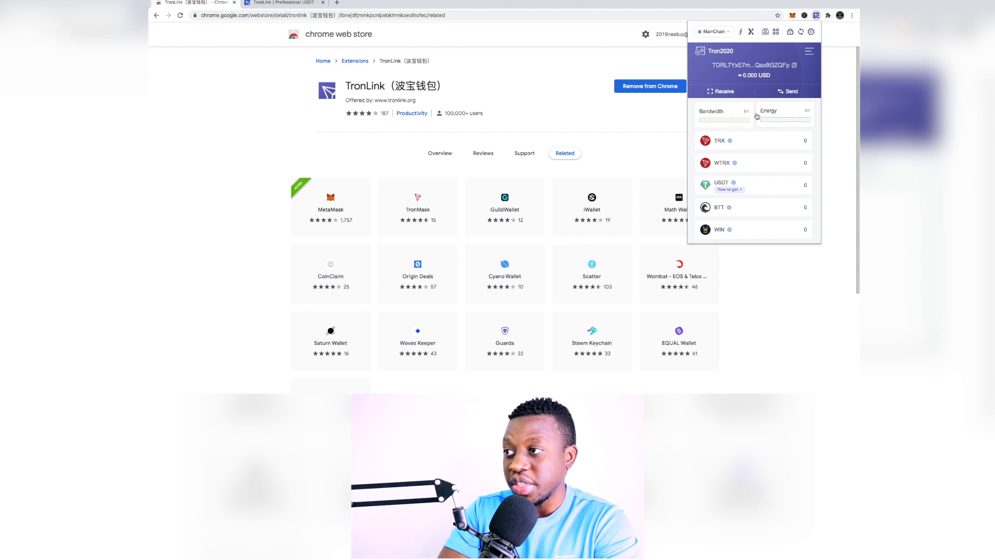
View the account's receive QR code and highlight its wallet address, then go back
left_click(727, 96)
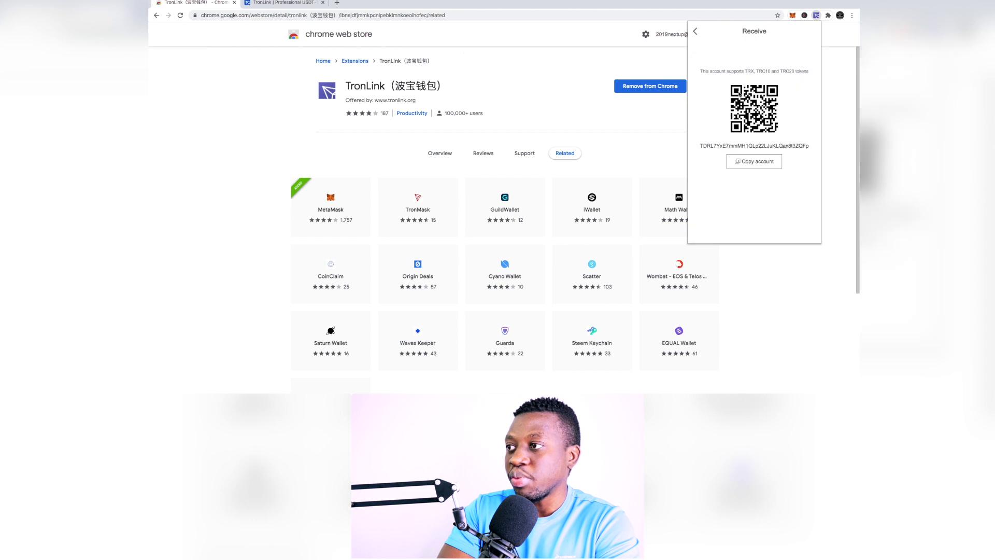
left_click(701, 147)
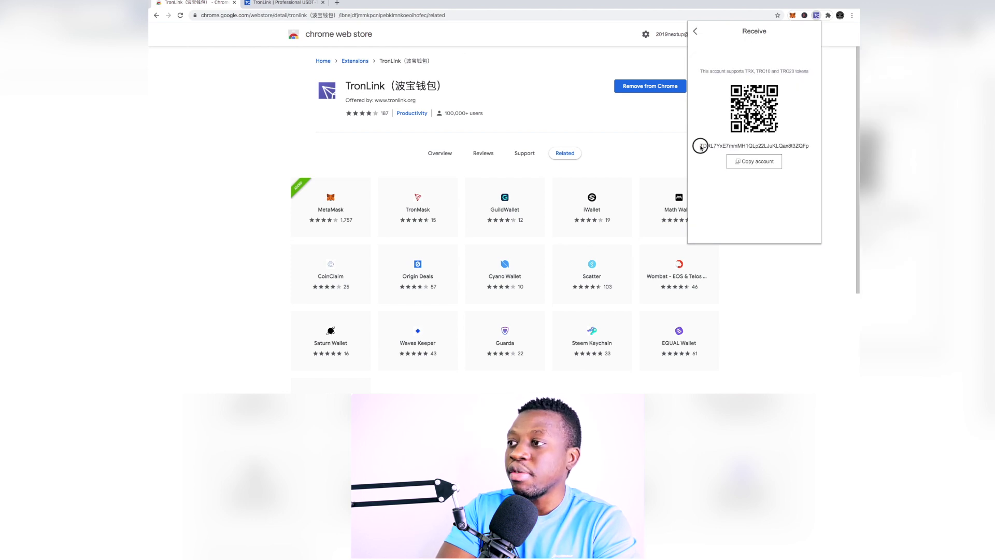
left_click_drag(701, 147, 811, 148)
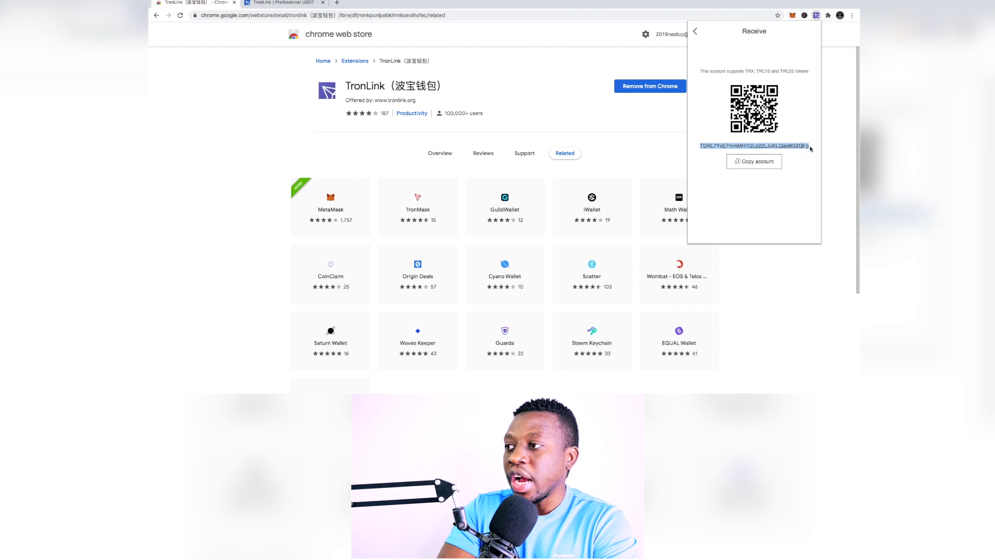
left_click(695, 32)
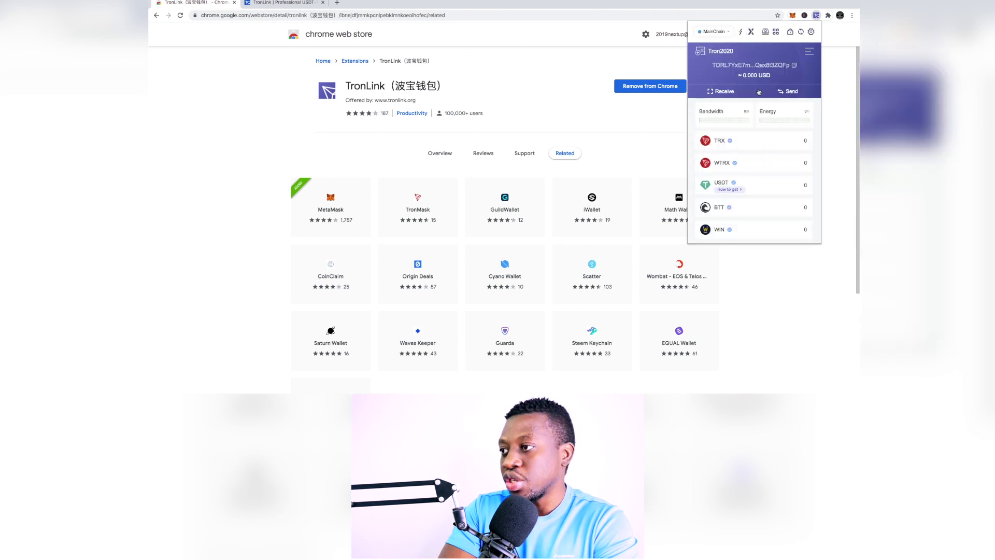
Scroll through the zero-balance token list, then bring up the account options menu
scroll(784, 144, "down", 3)
scroll(784, 144, "up", 3)
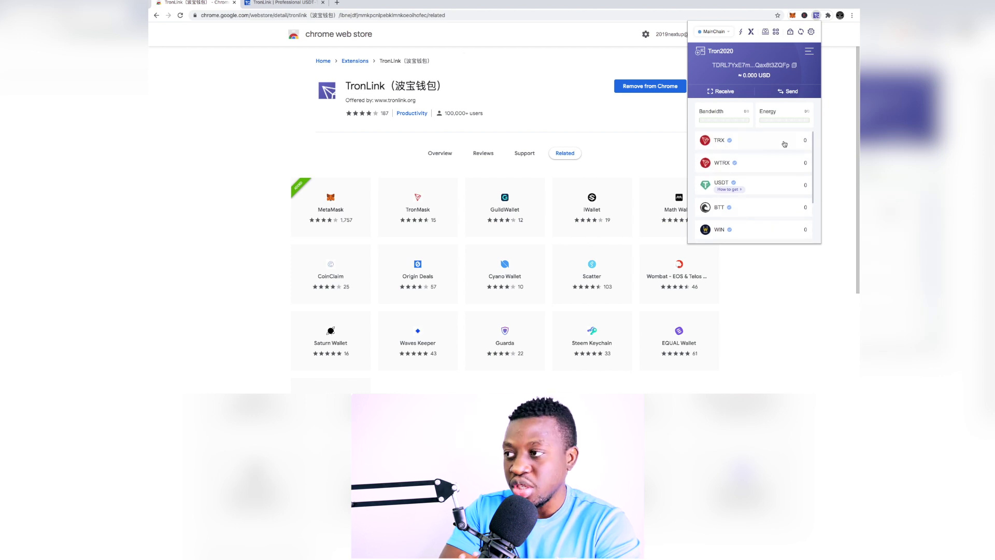
scroll(784, 144, "down", 3)
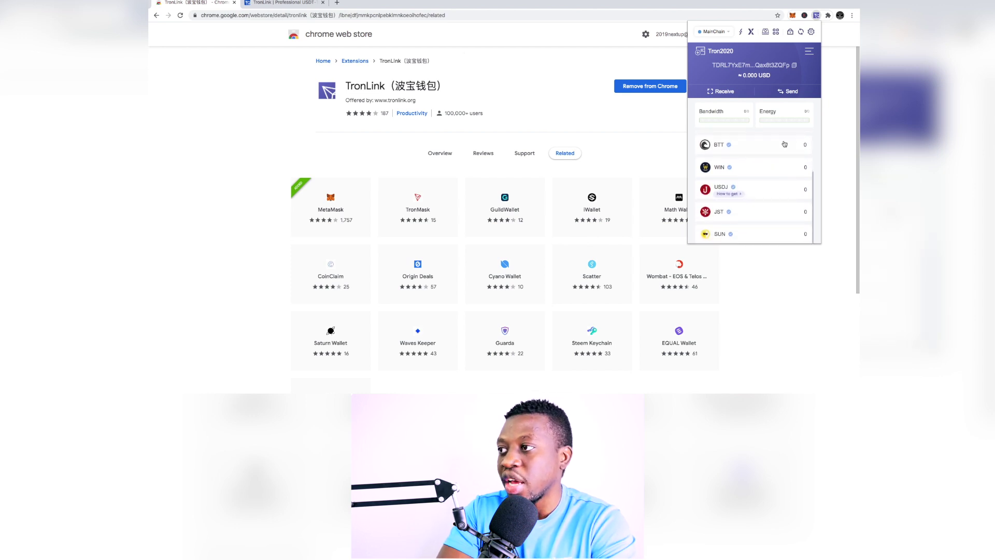
scroll(783, 145, "up", 3)
left_click(809, 51)
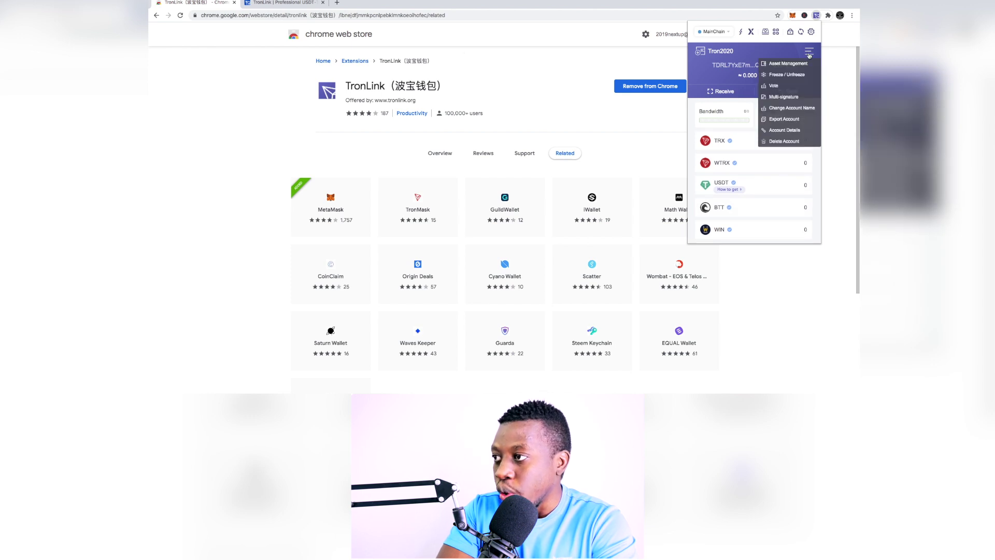
Start an account export but cancel it, then open Account Details on Tronscan
left_click(778, 121)
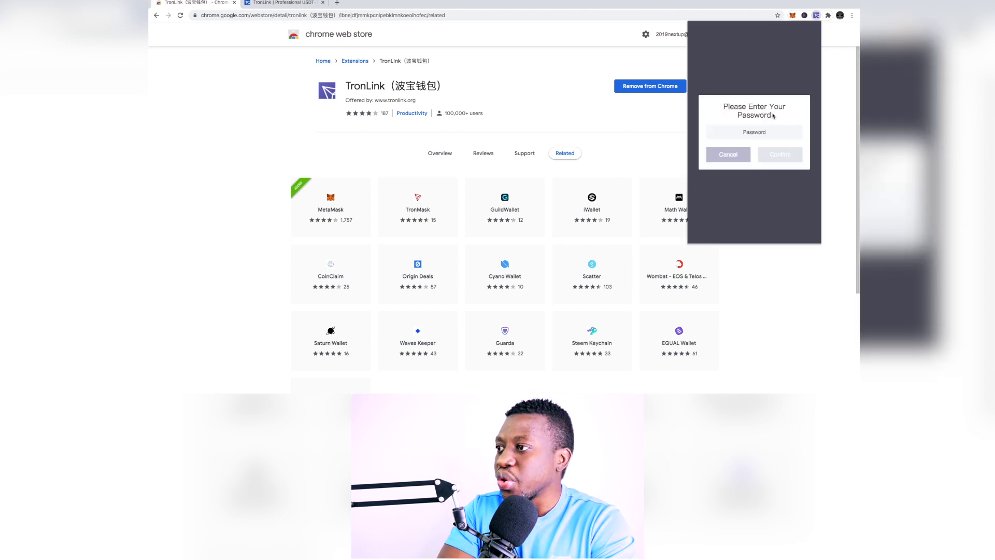
left_click(735, 157)
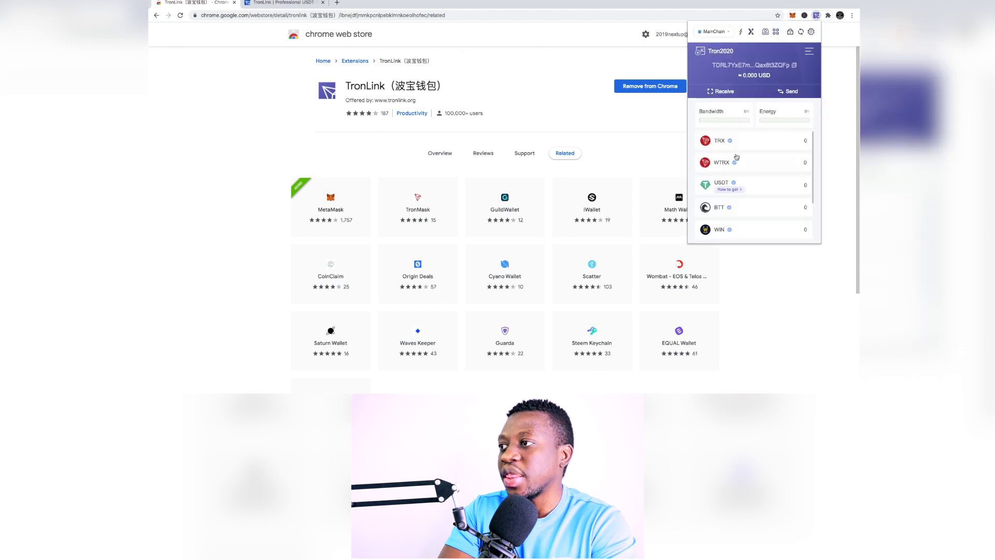
left_click(810, 51)
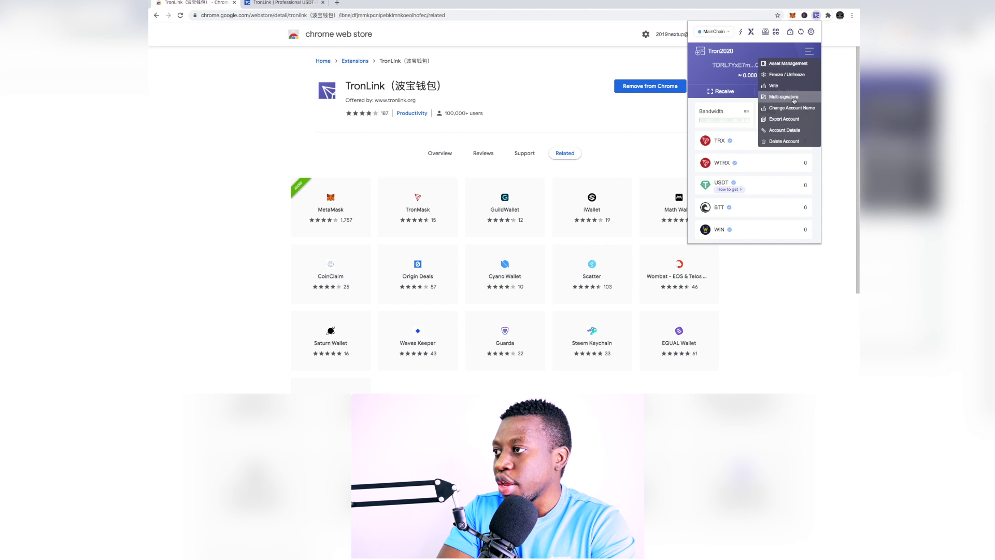
left_click(785, 132)
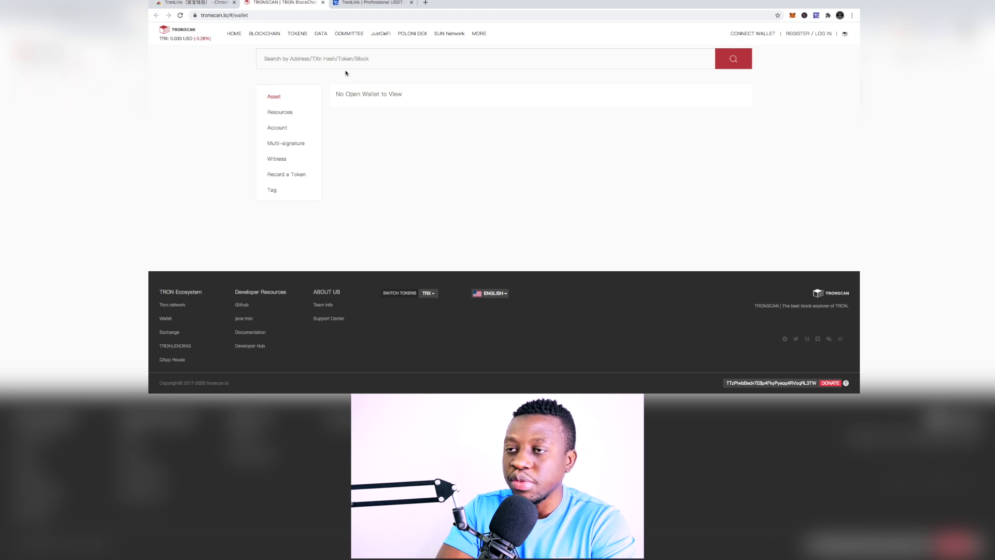
Switch to the Chrome Web Store tab and reopen the TronLink popup showing 0.000 USD
left_click(228, 5)
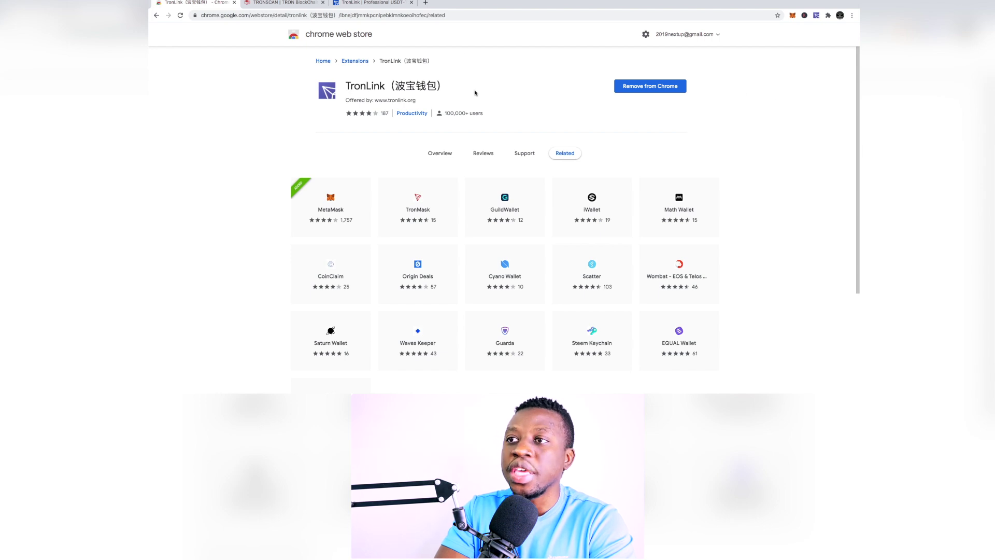
left_click(815, 17)
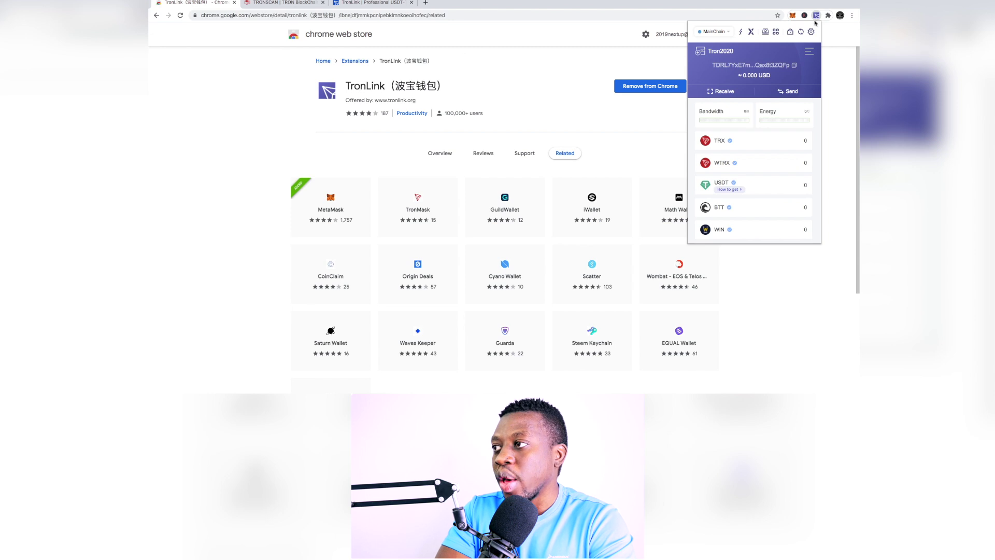